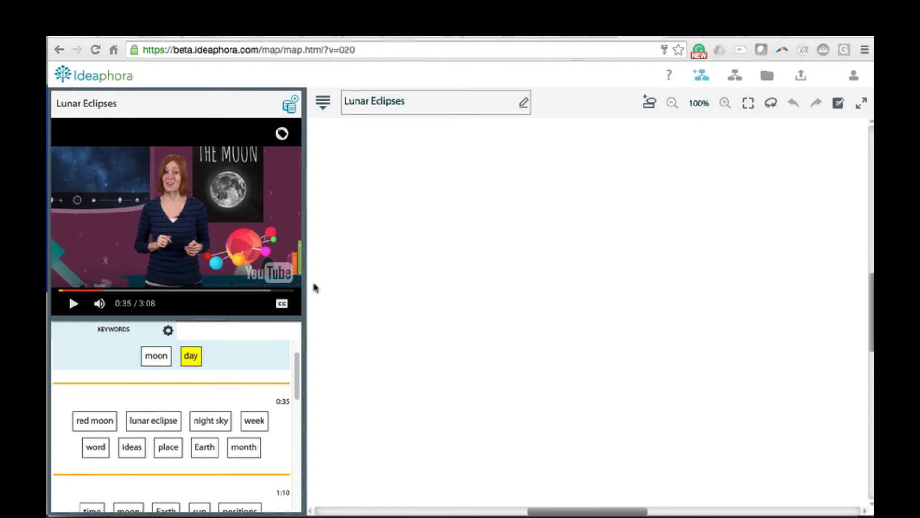
Step: Play the video to the lunar eclipse segment, pause it, and place the keywords lunar eclipse and night sky on the map
click(74, 304)
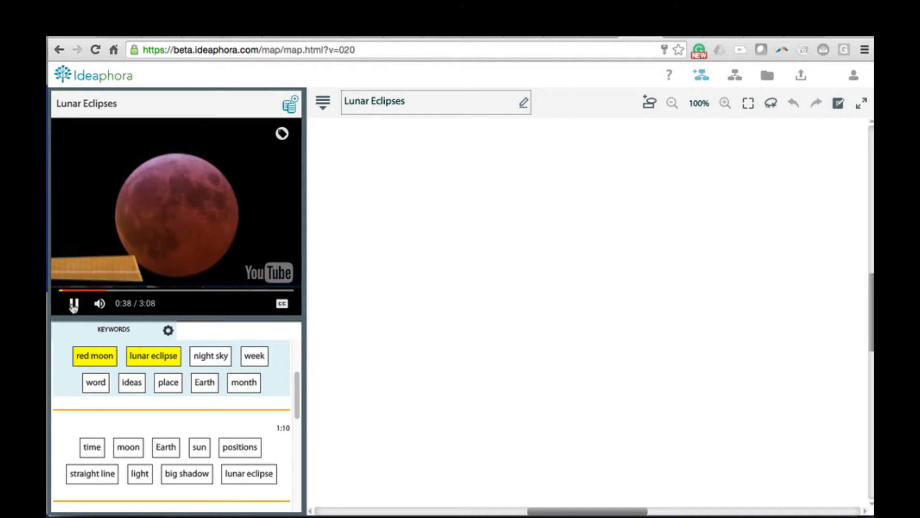
click(73, 304)
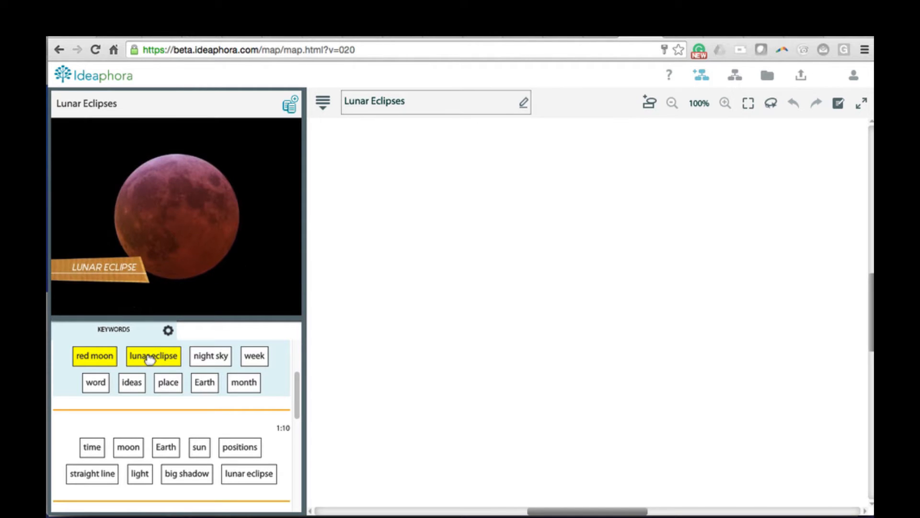
drag(150, 354, 599, 224)
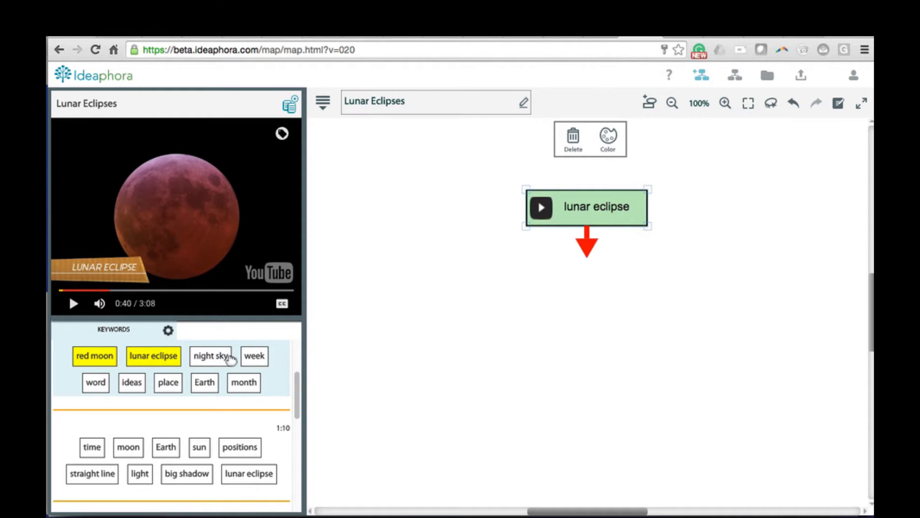
drag(214, 357, 477, 318)
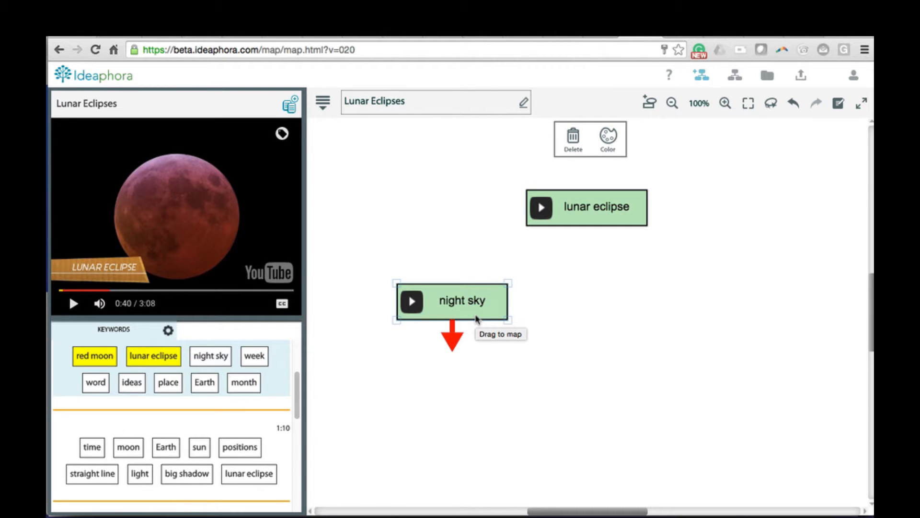
Step: Connect lunar eclipse to night sky with an arrow labelled "in the"
click(586, 224)
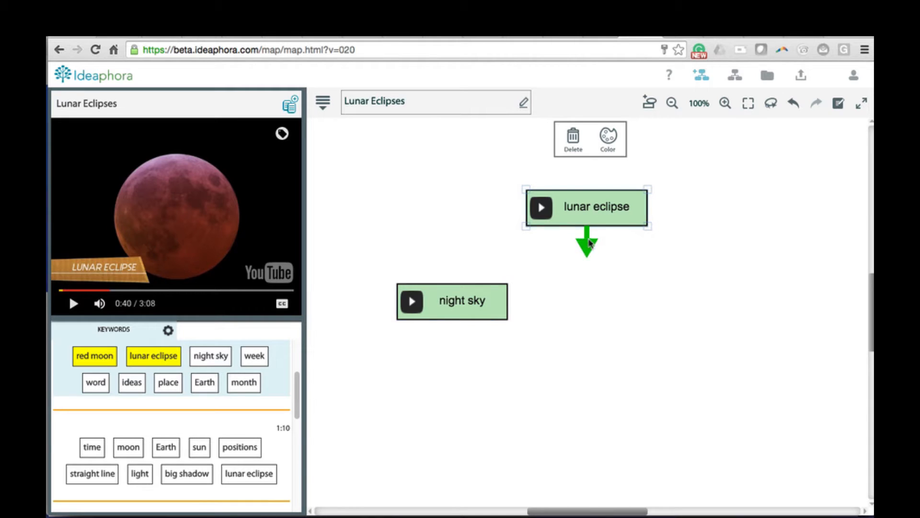
drag(589, 243, 465, 299)
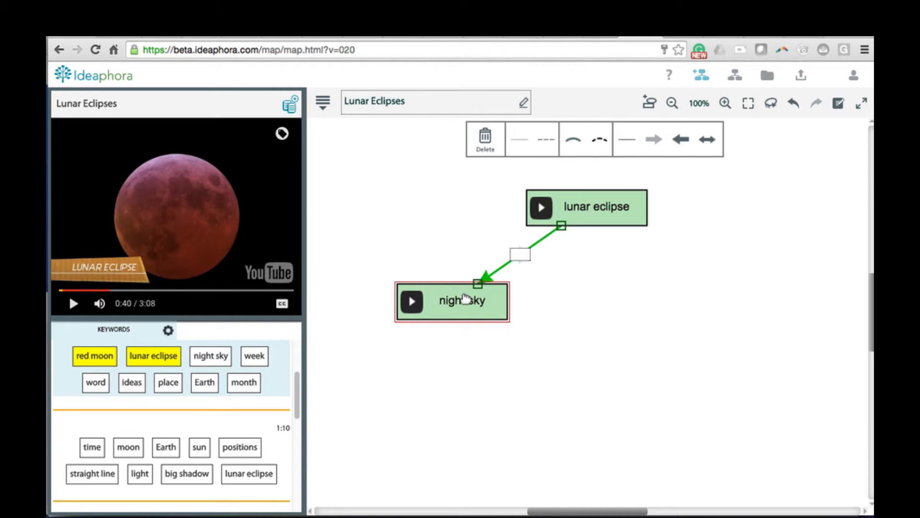
text(in the)
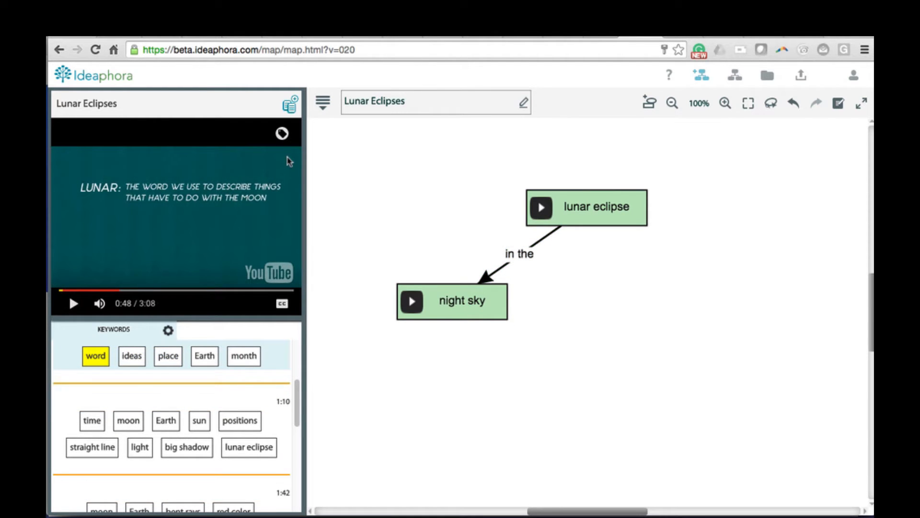
Step: Search the public resources for "Eclipse"
click(290, 104)
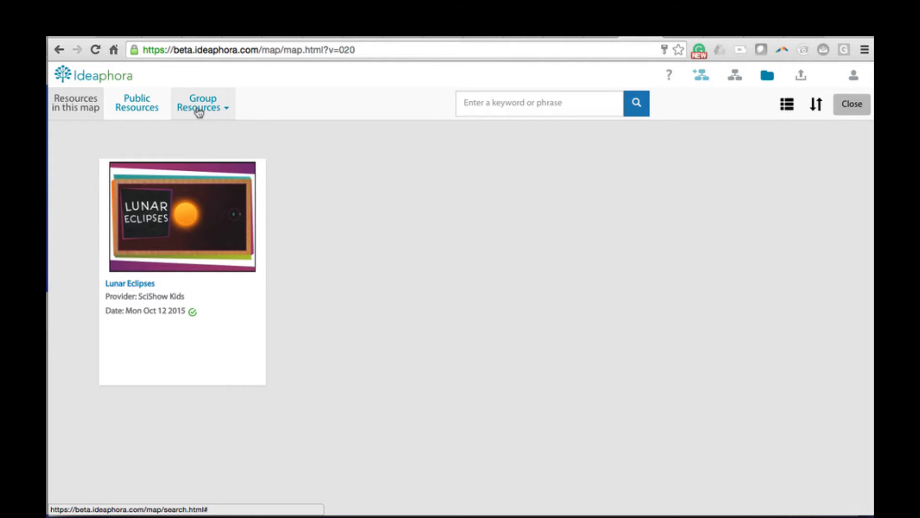
click(148, 106)
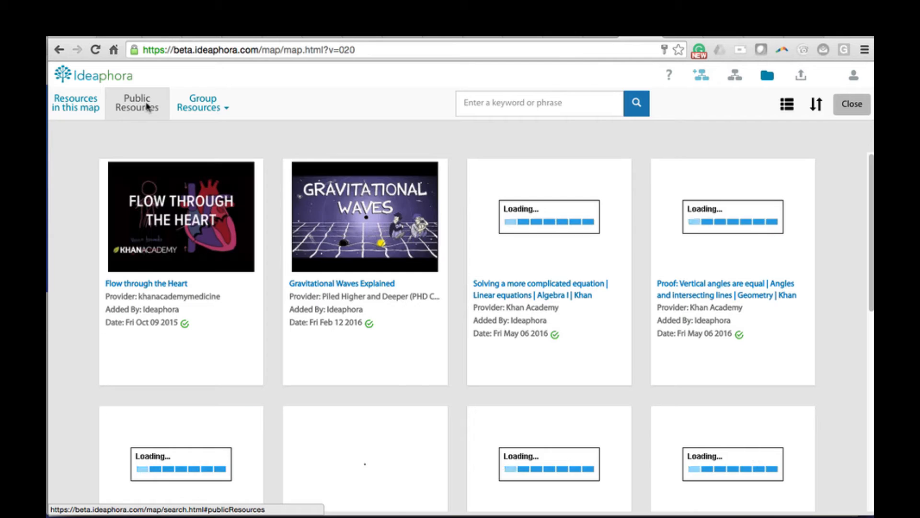
click(522, 109)
text(Eclipse)
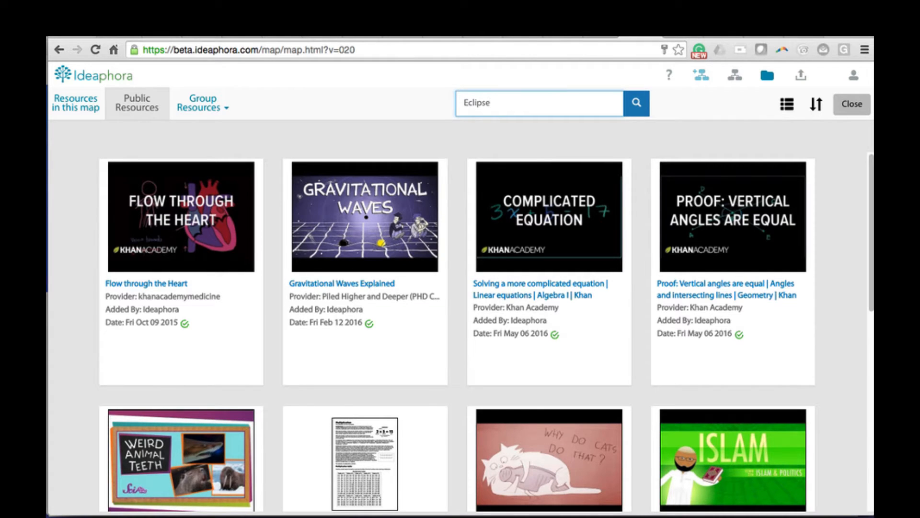
click(640, 105)
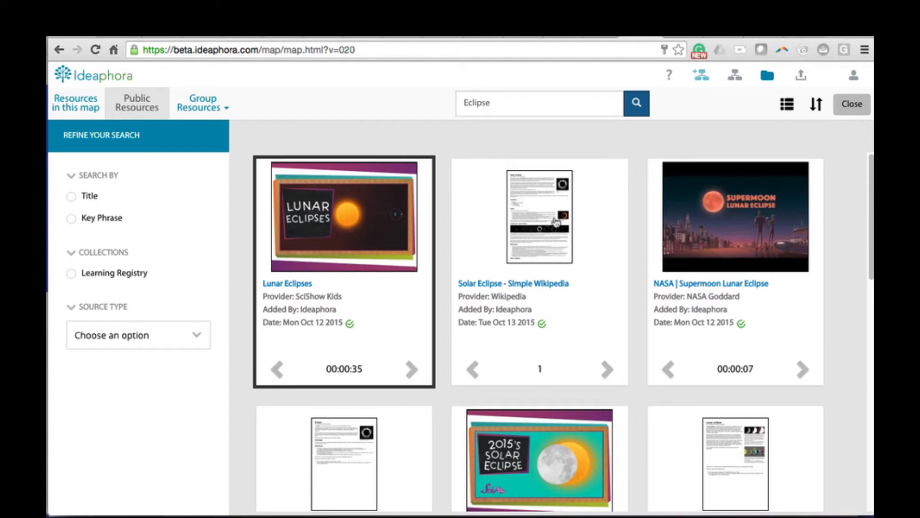
Step: Add the resource Lunar Eclipse - Simple Wikipedia to the current map
scroll(547, 226, down, 3)
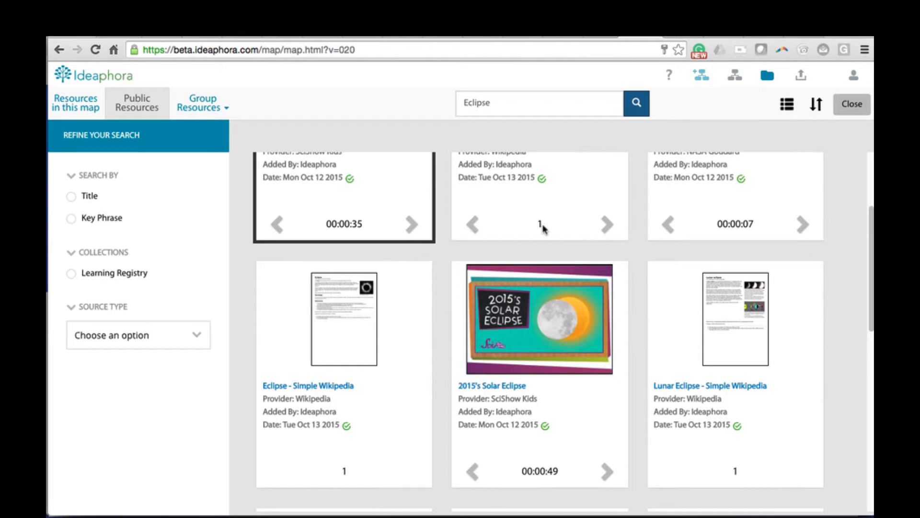
click(743, 318)
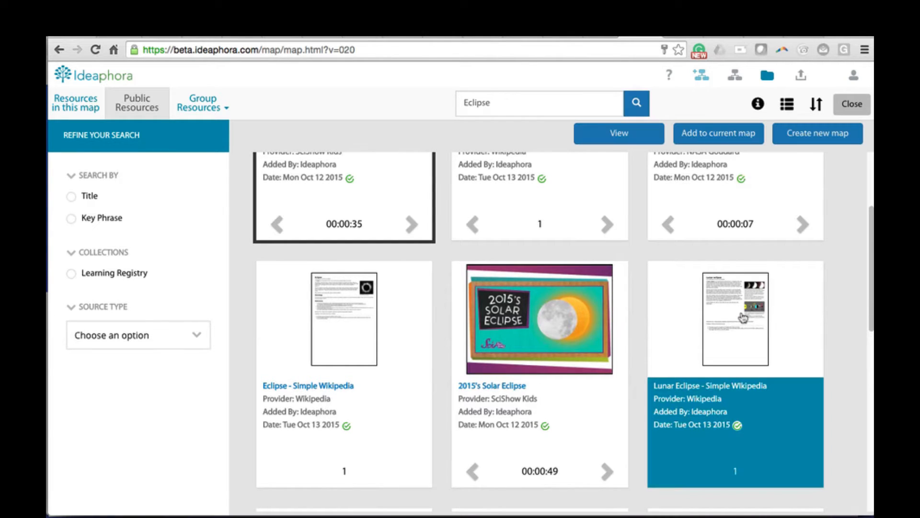
click(711, 136)
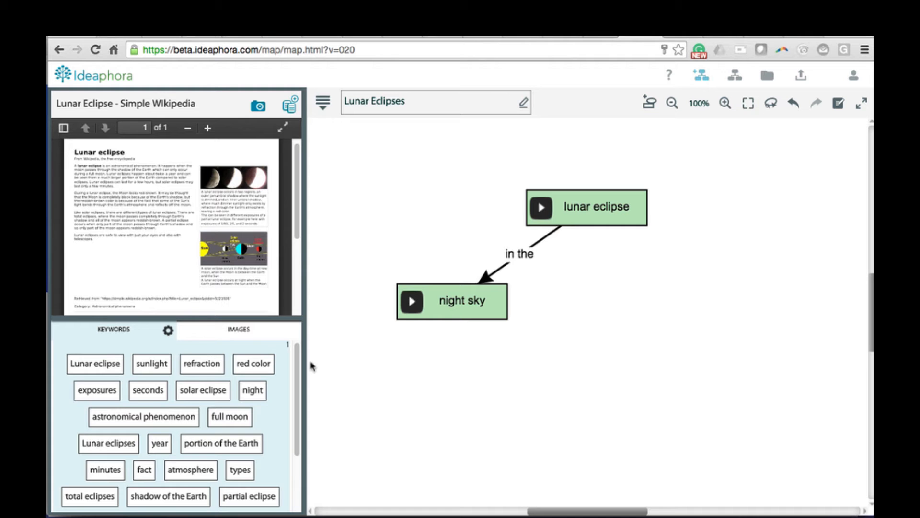
Step: Place the keyword red color below lunar eclipse on the map and link lunar eclipse to it with an arrow
drag(263, 368, 628, 310)
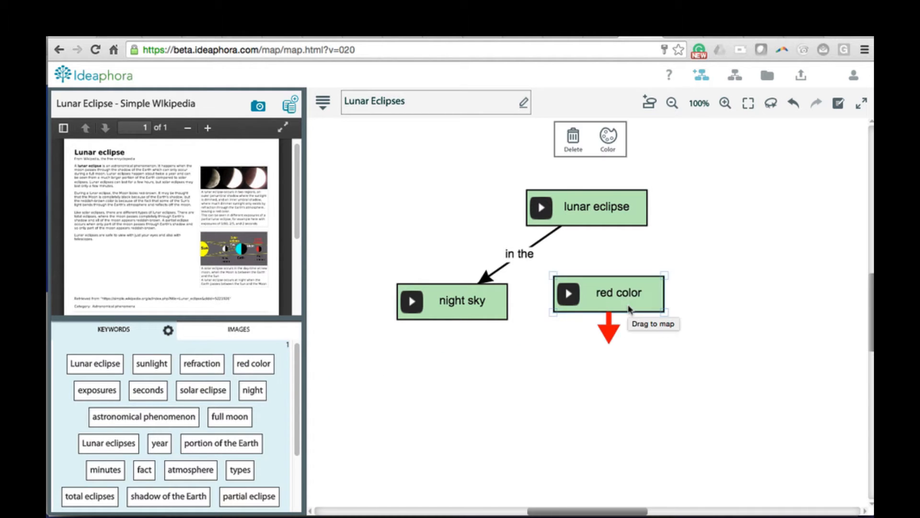
click(599, 211)
drag(598, 237, 650, 322)
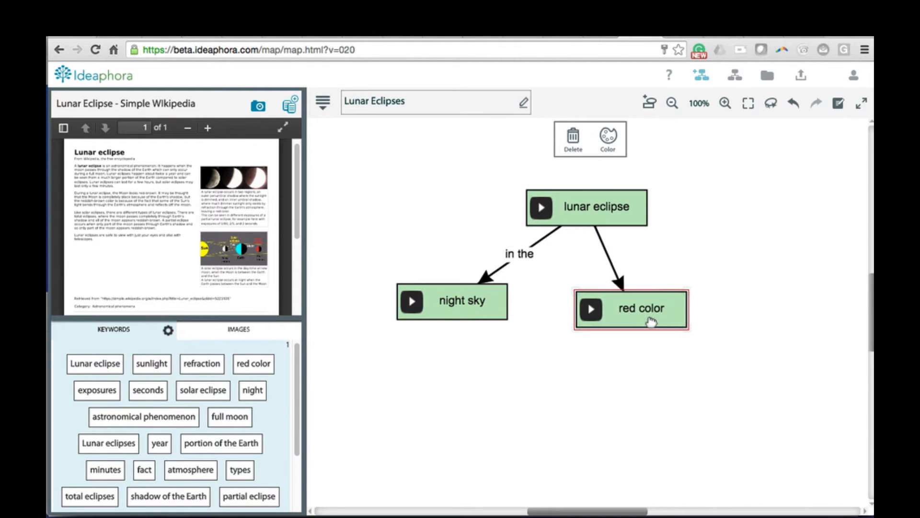
Step: Fill the red color box with red and deselect it
click(609, 137)
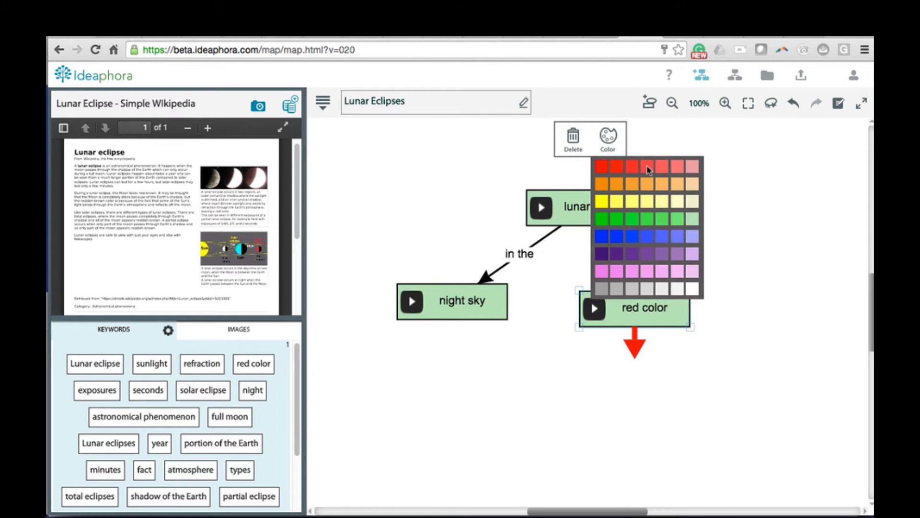
click(648, 168)
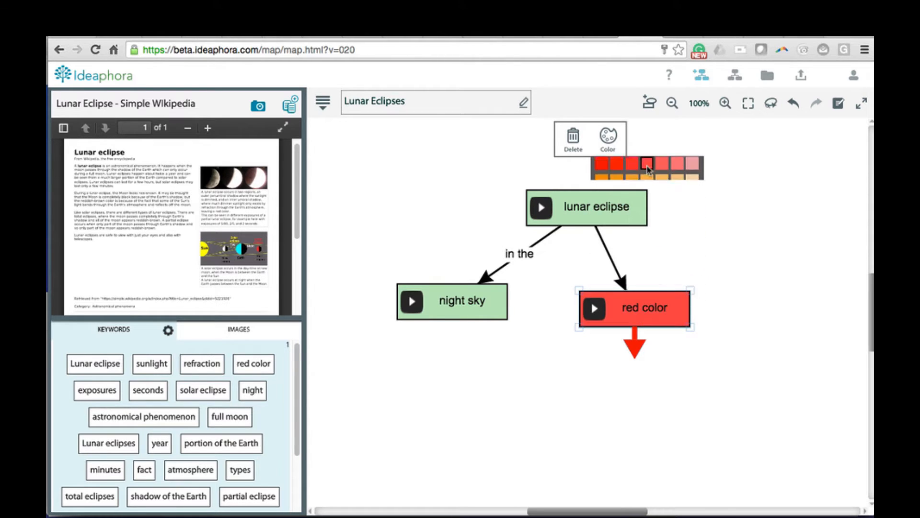
click(702, 219)
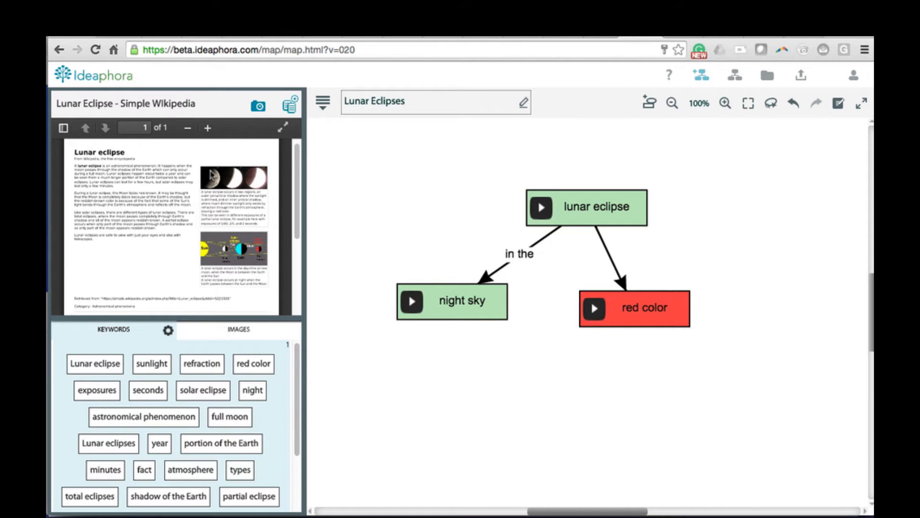
Step: Place the three-phase moon photo from the Wikipedia article's images below the concepts on the map
click(240, 331)
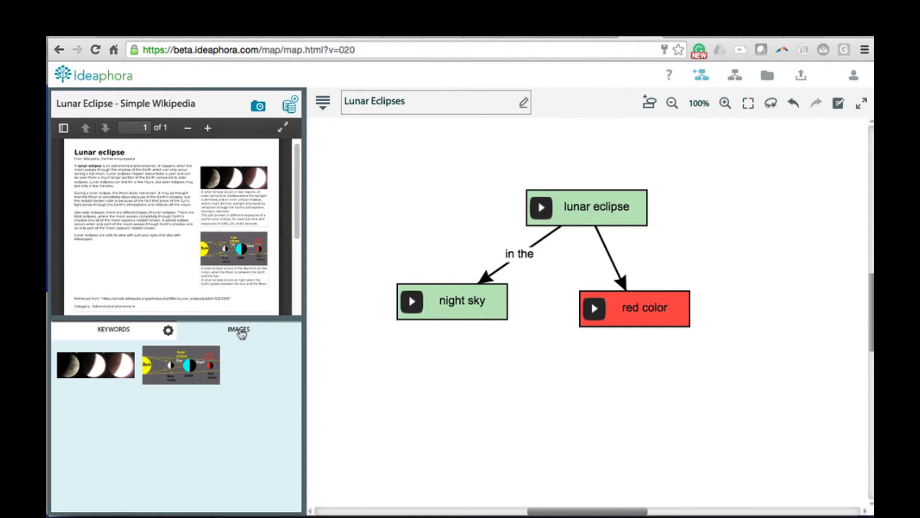
drag(110, 370, 584, 400)
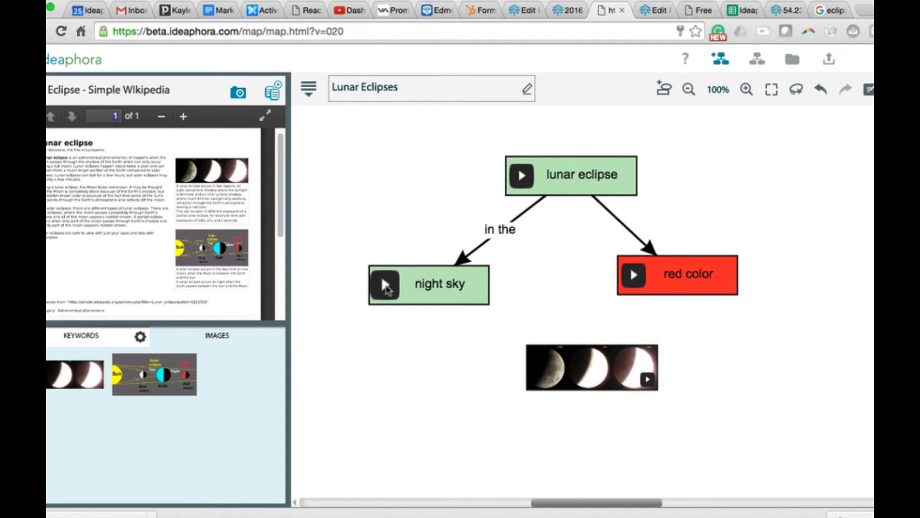
Step: Check the source passages linked to the night sky box, the red color box and the moon photo
click(386, 287)
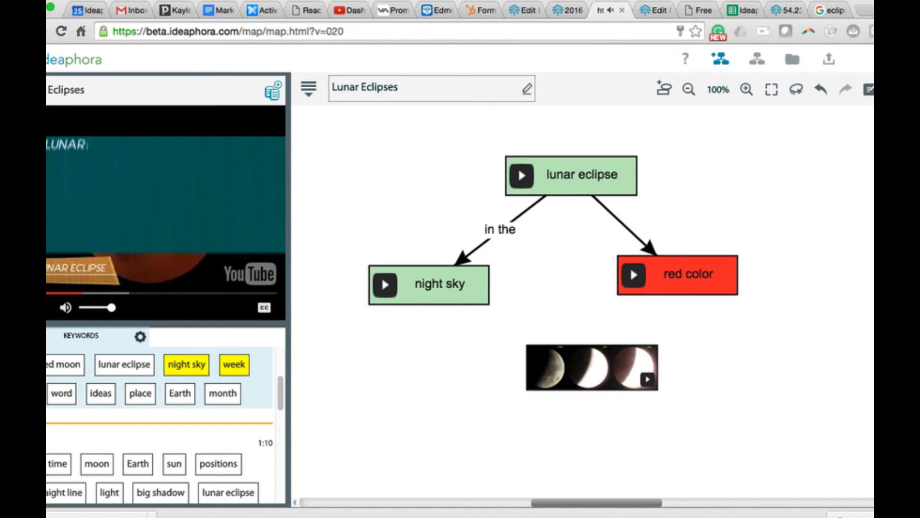
click(636, 277)
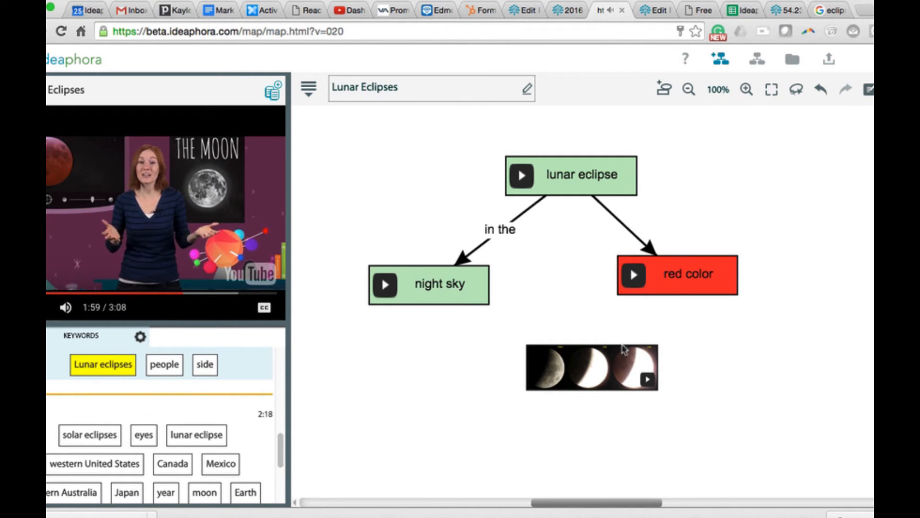
click(647, 382)
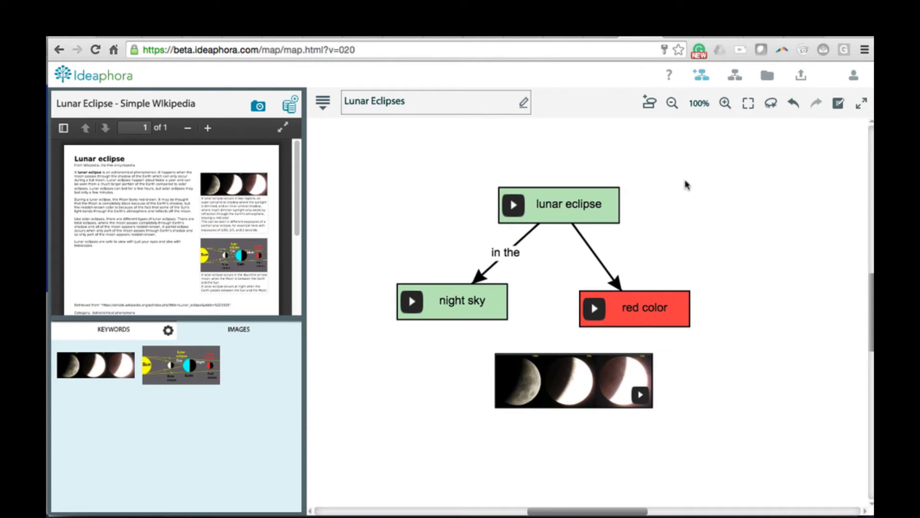
Step: Add a rectangular concept reading "When is the next?" and move it to the right of lunar eclipse
click(652, 107)
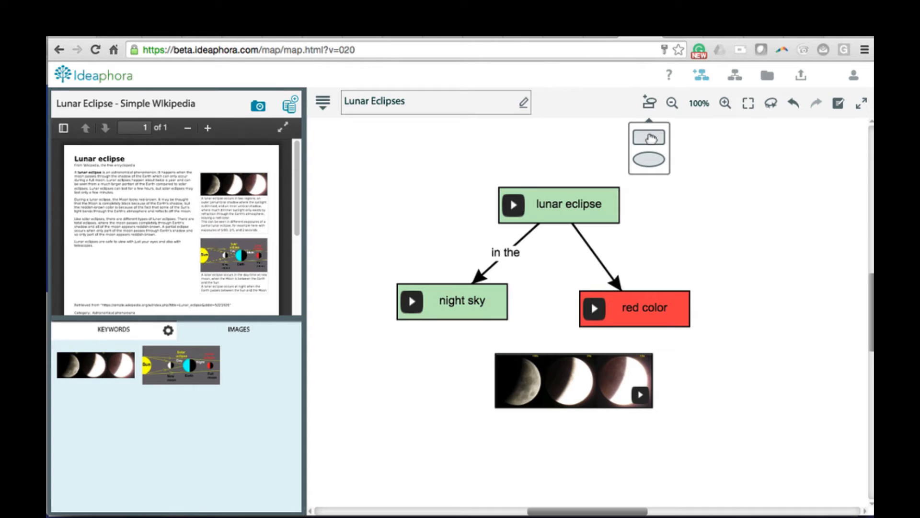
drag(650, 138, 718, 222)
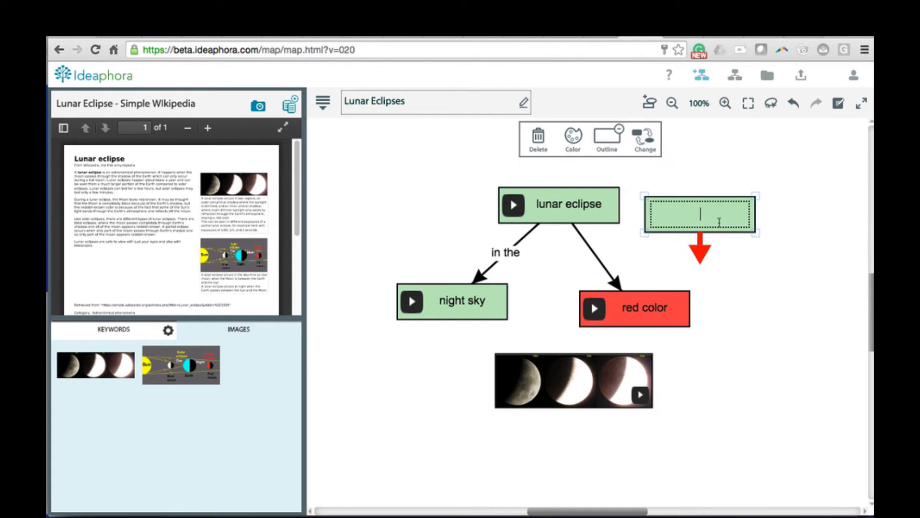
text(When is the next?)
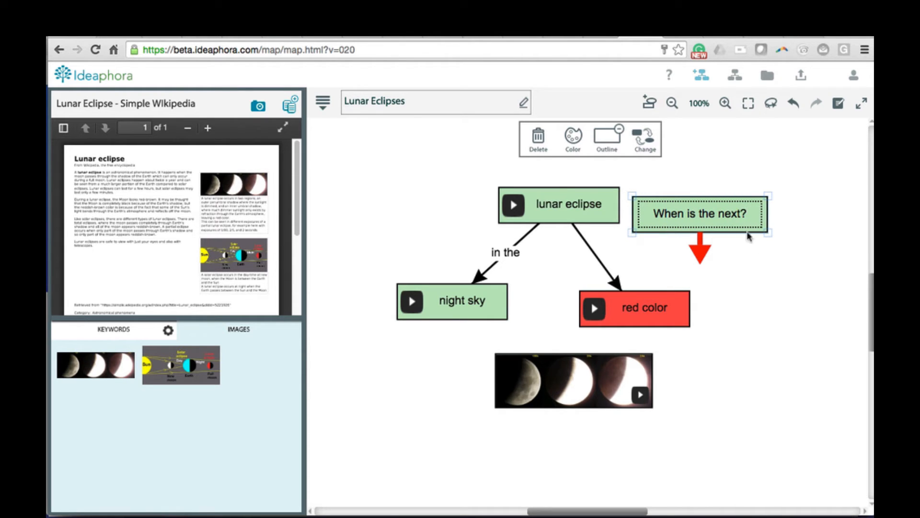
drag(749, 229, 811, 267)
Step: Link lunar eclipse to the "When is the next?" box with an unlabelled arrow
click(579, 217)
drag(564, 241, 730, 252)
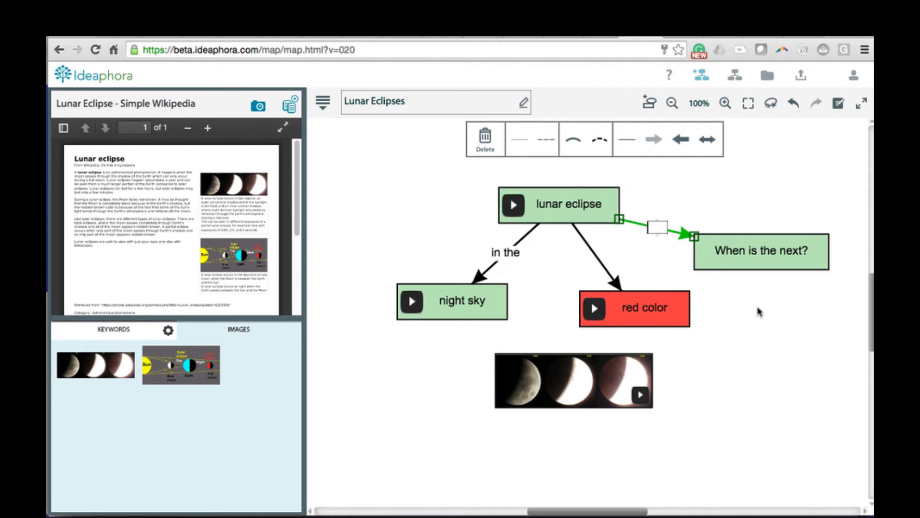
click(697, 184)
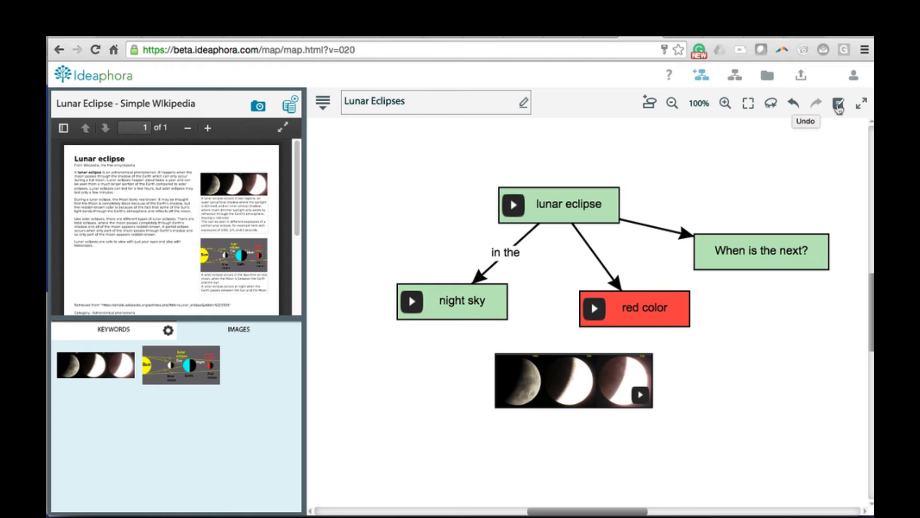
Step: Add a note beginning "My not" to the map and save it
click(839, 106)
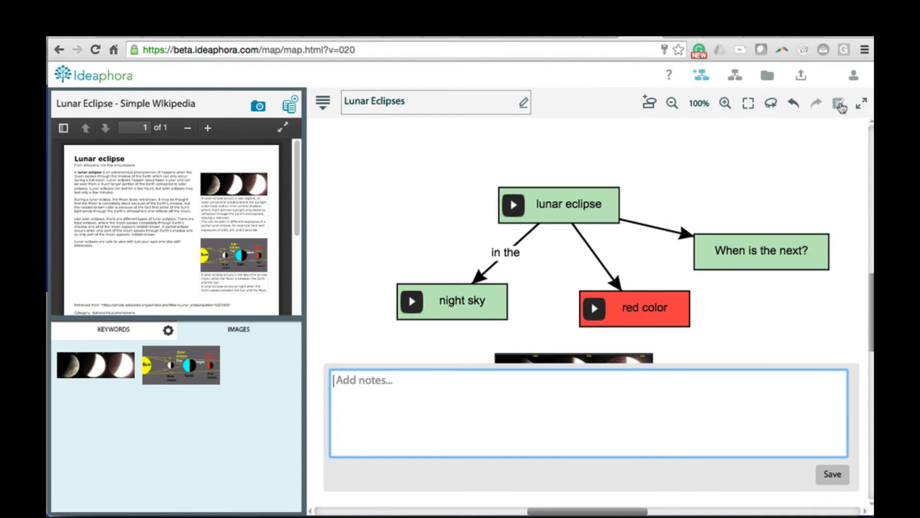
text(My notes)
click(839, 479)
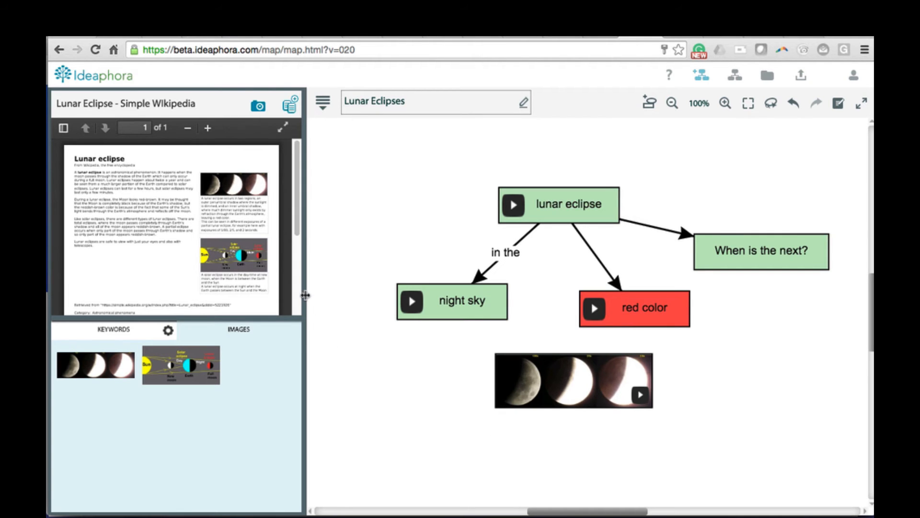
Step: Widen and heighten the Wikipedia article's viewing area and enlarge the article text by two zoom levels
drag(310, 293, 363, 304)
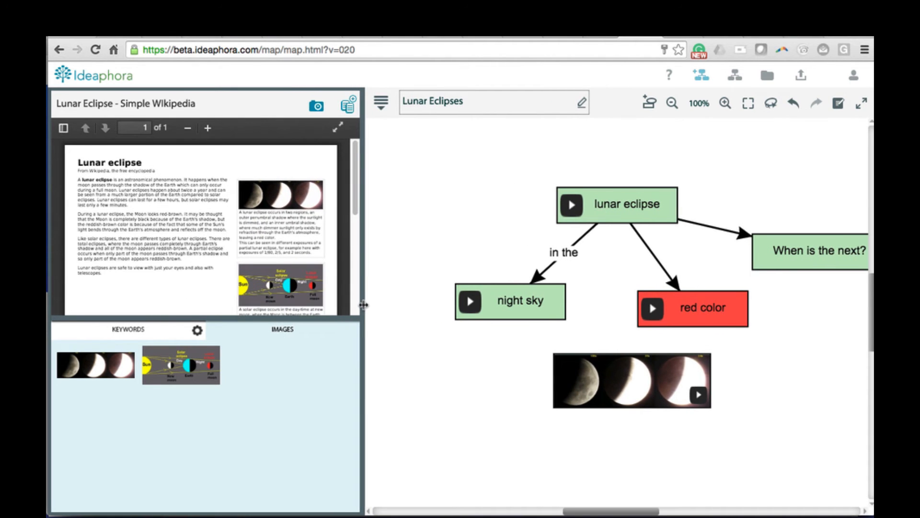
click(208, 128)
click(209, 128)
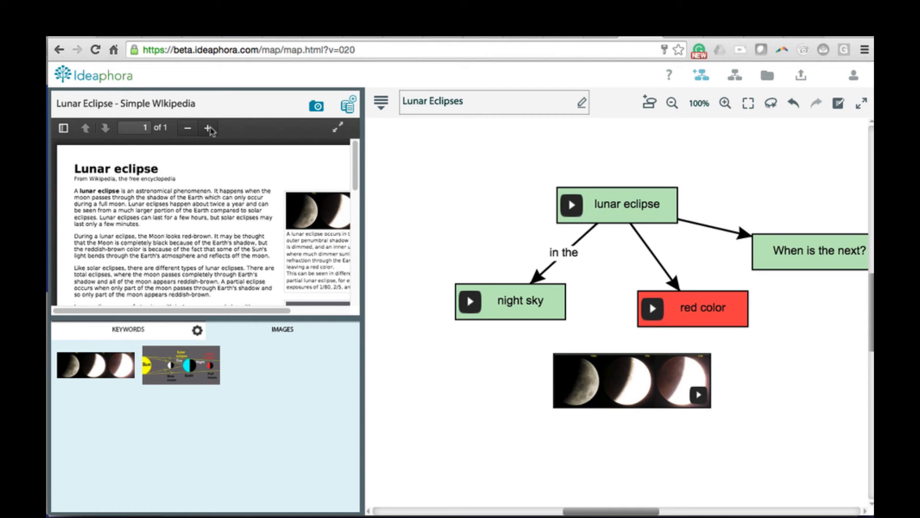
drag(274, 319, 276, 401)
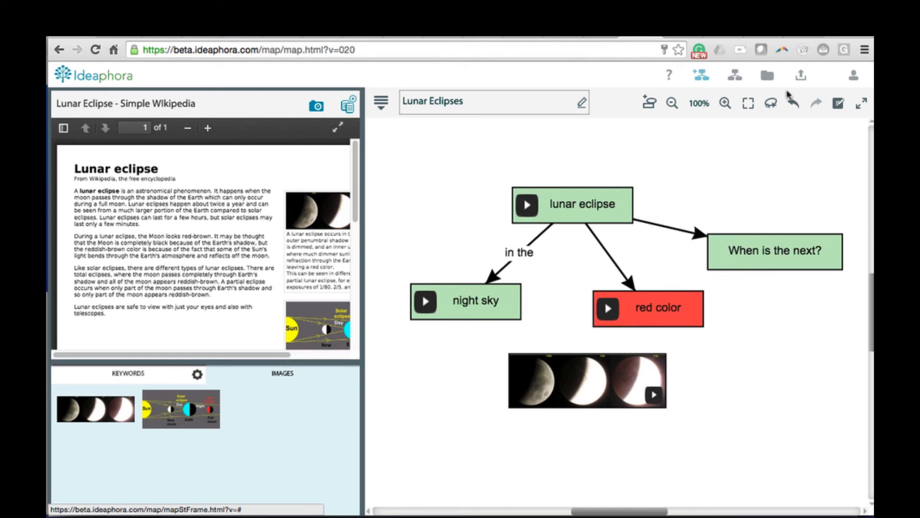
Step: Start adding a YouTube resource and search the videos for "Lunar Eclipse"
click(802, 77)
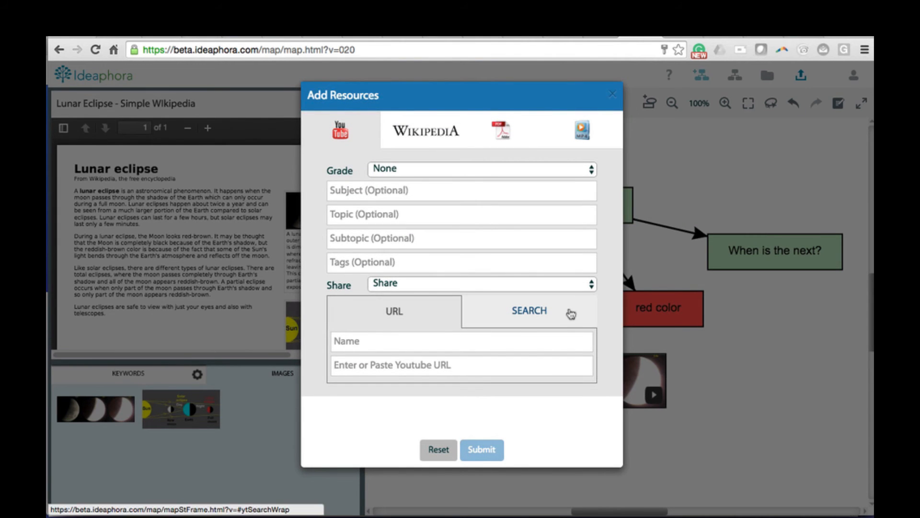
click(571, 314)
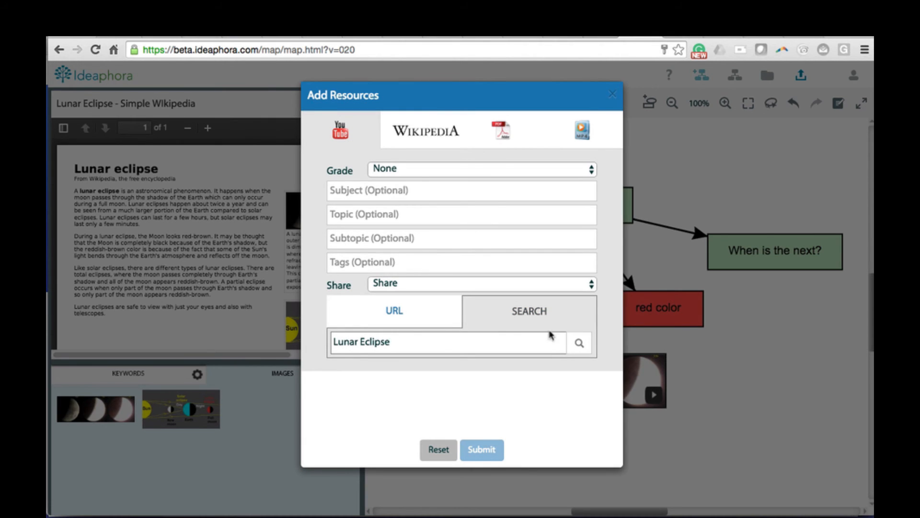
click(577, 344)
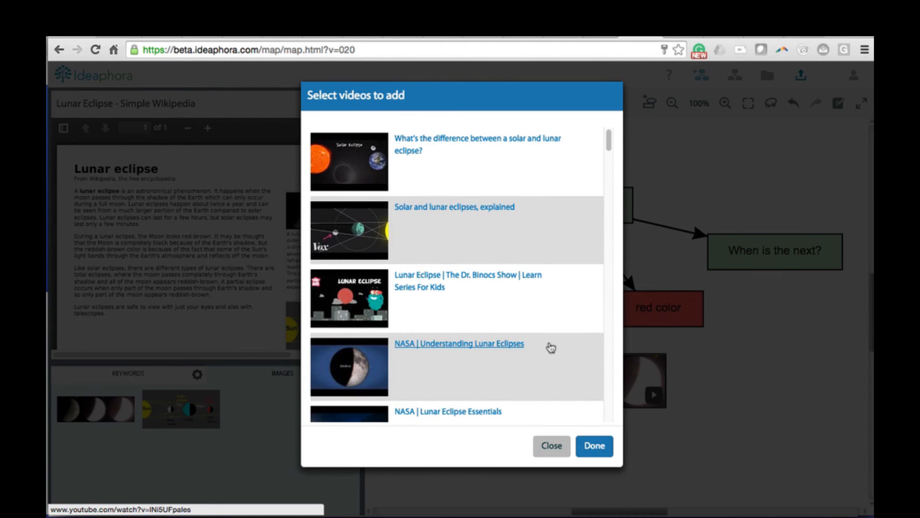
Step: Select "What's the difference between a solar and lunar eclipse?" and "Solar and lunar eclipses, explained" and submit both as new resources
click(364, 163)
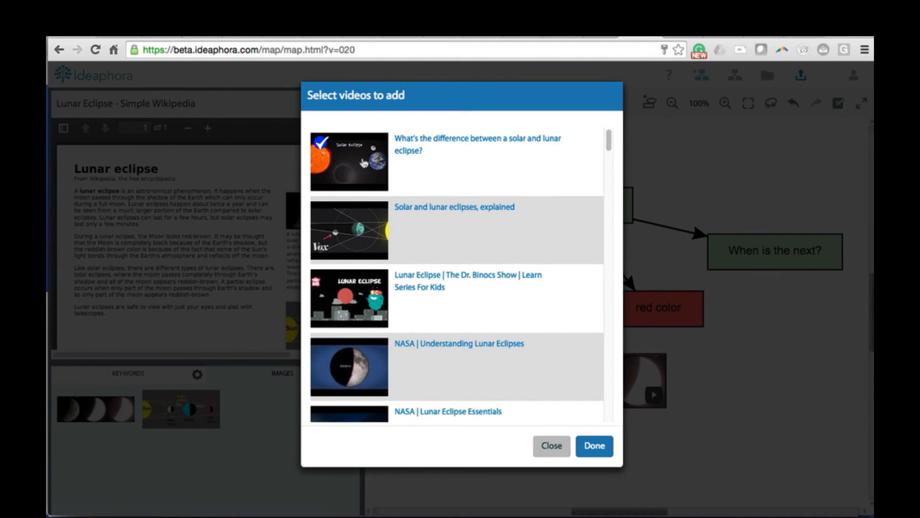
click(355, 227)
click(594, 450)
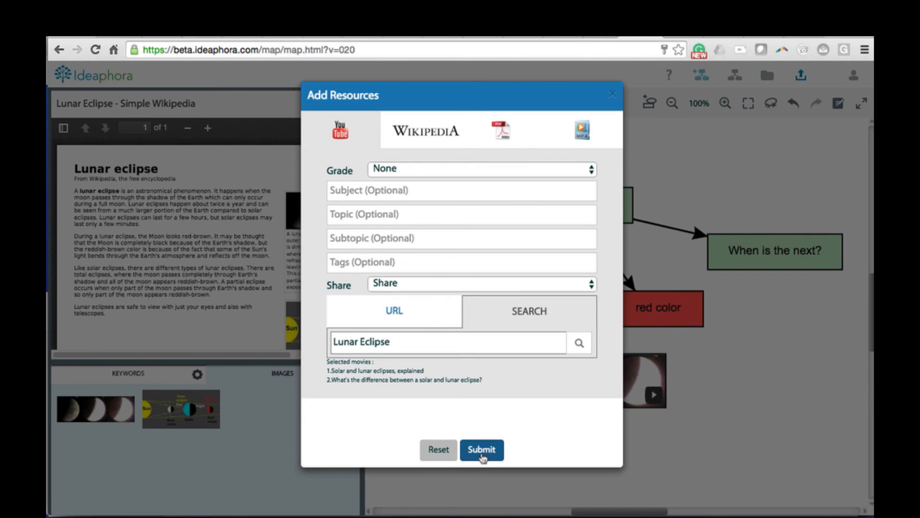
click(483, 453)
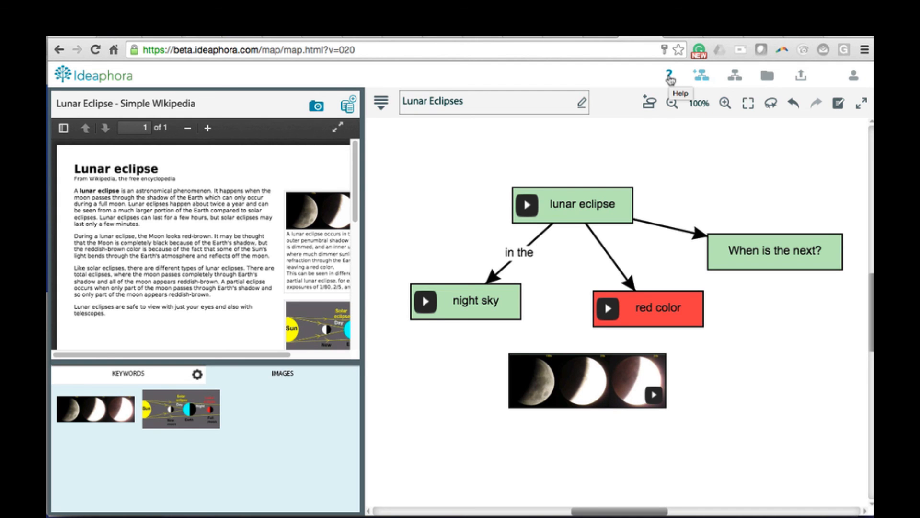
Step: View the interactive help's explanation of adding resources to a map, and close the help
click(670, 76)
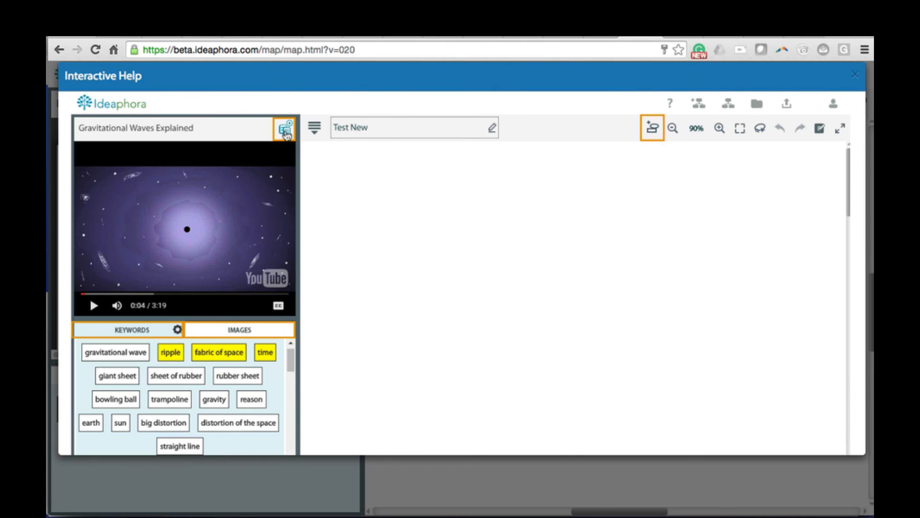
click(285, 130)
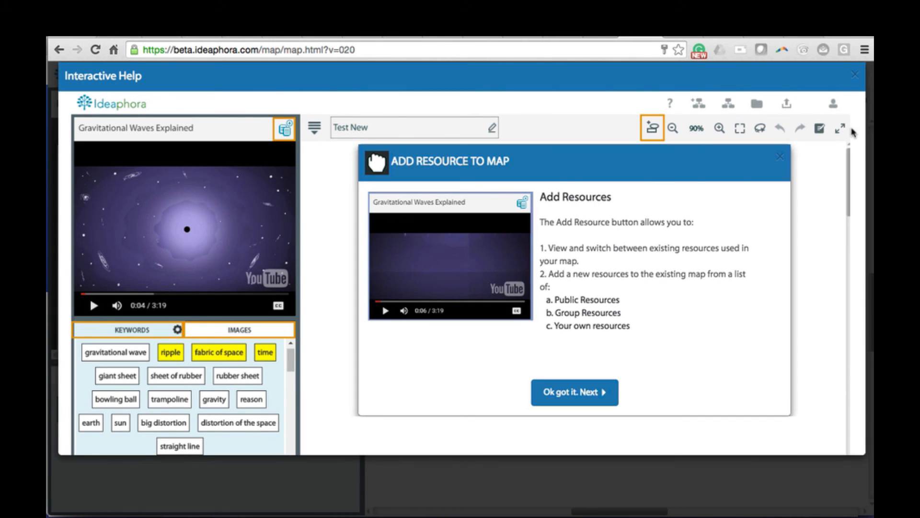
click(851, 76)
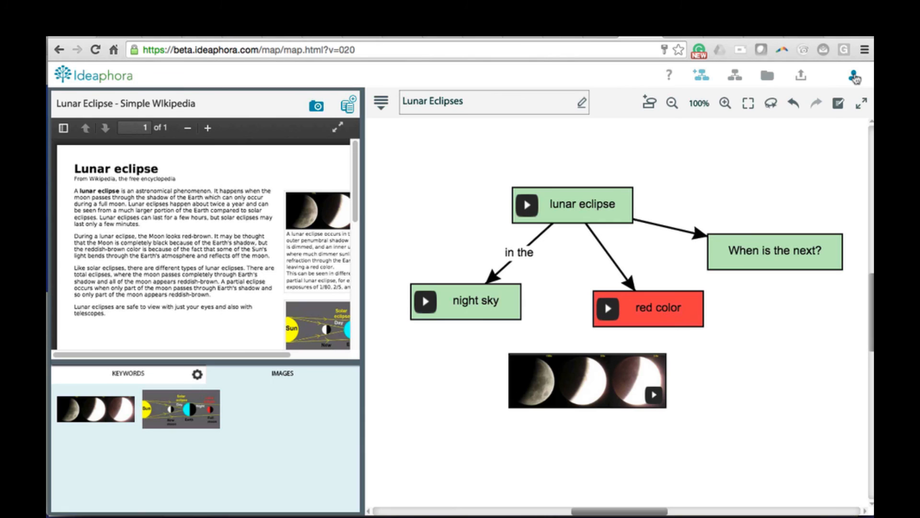